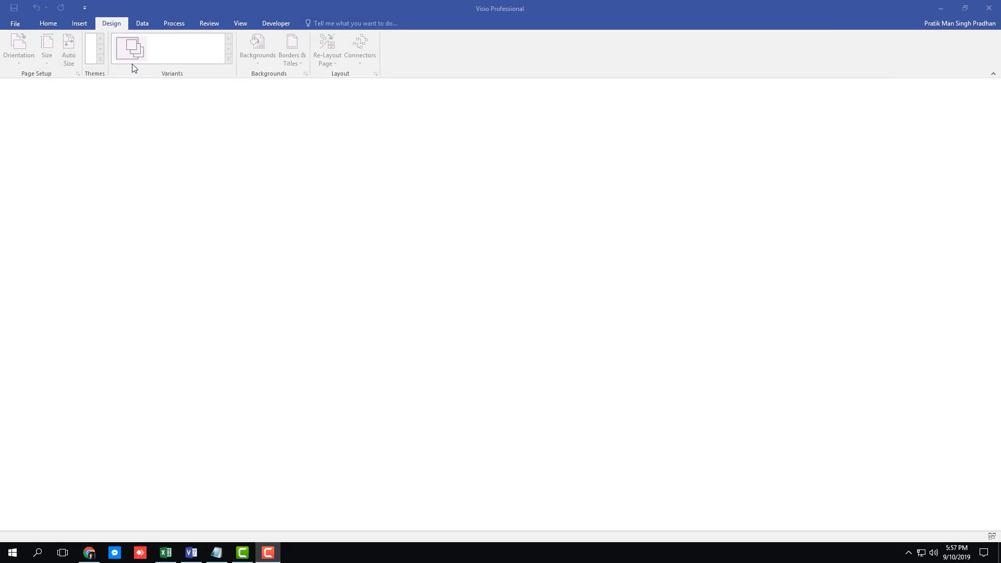
Step: Start a new blank Office Layout drawing from the templates, keeping Metric Units
click(23, 25)
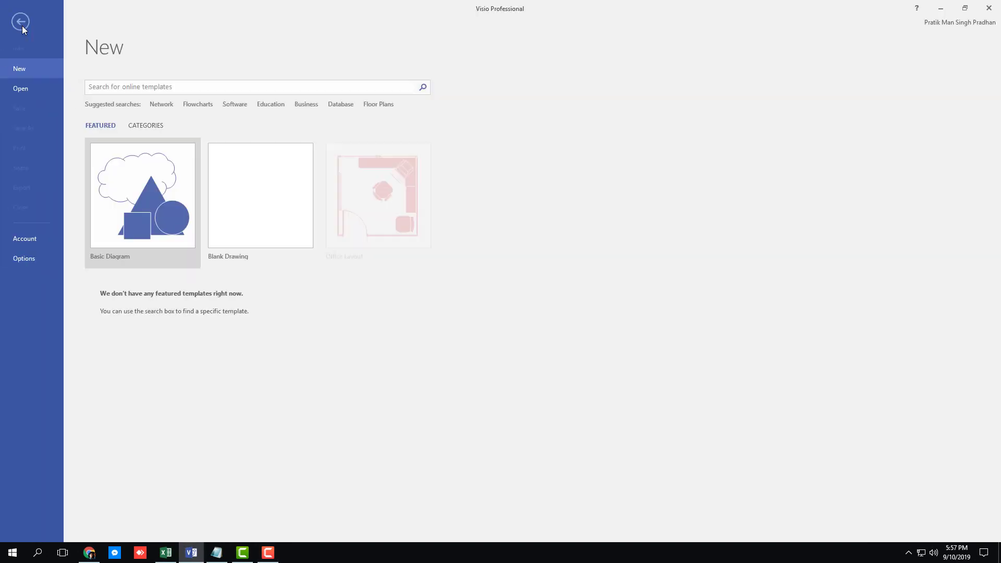
click(366, 218)
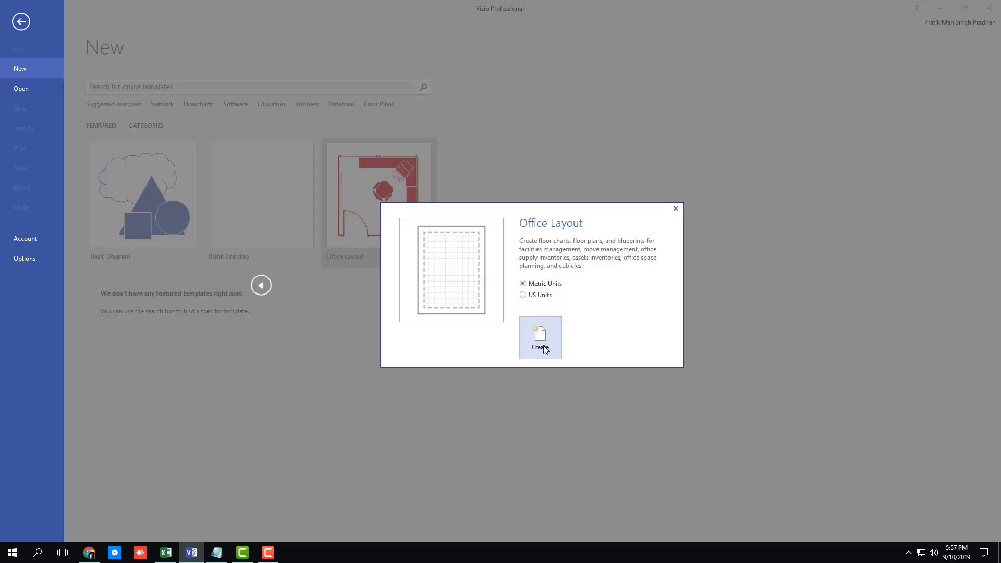
click(542, 338)
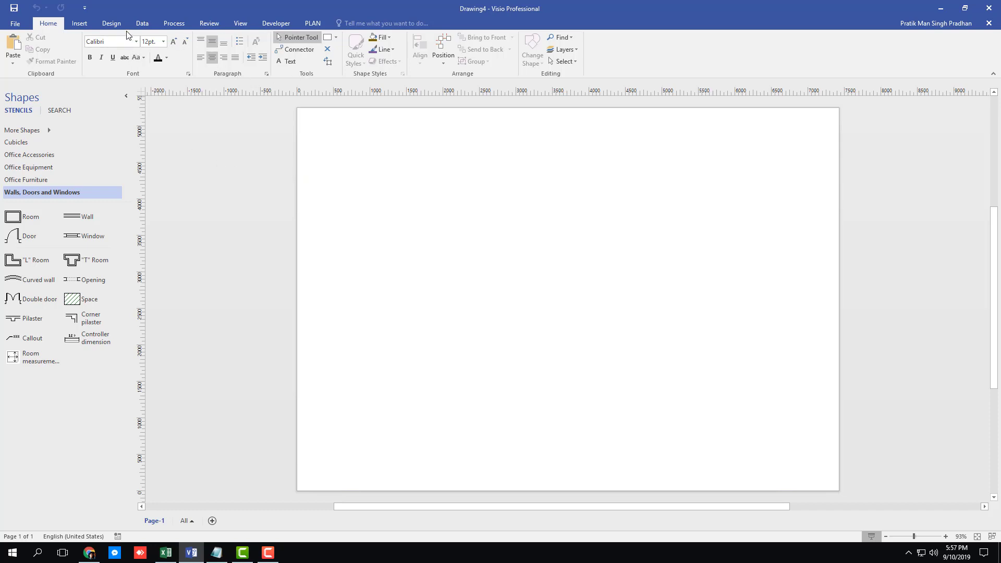
Step: Open Page Setup from the Design tab's More Page Sizes, showing A4 297 x 210 mm landscape
click(79, 23)
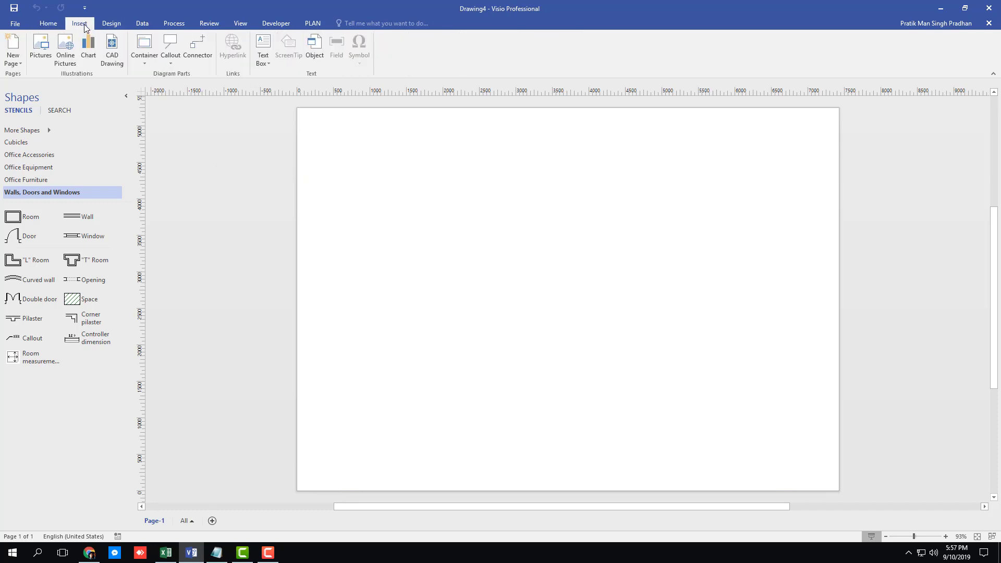
click(121, 22)
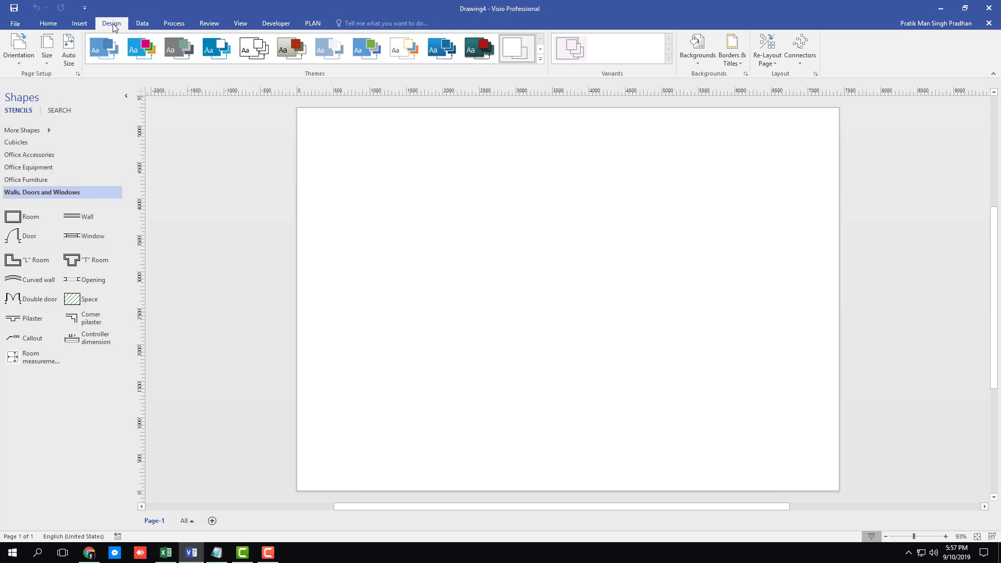
click(48, 64)
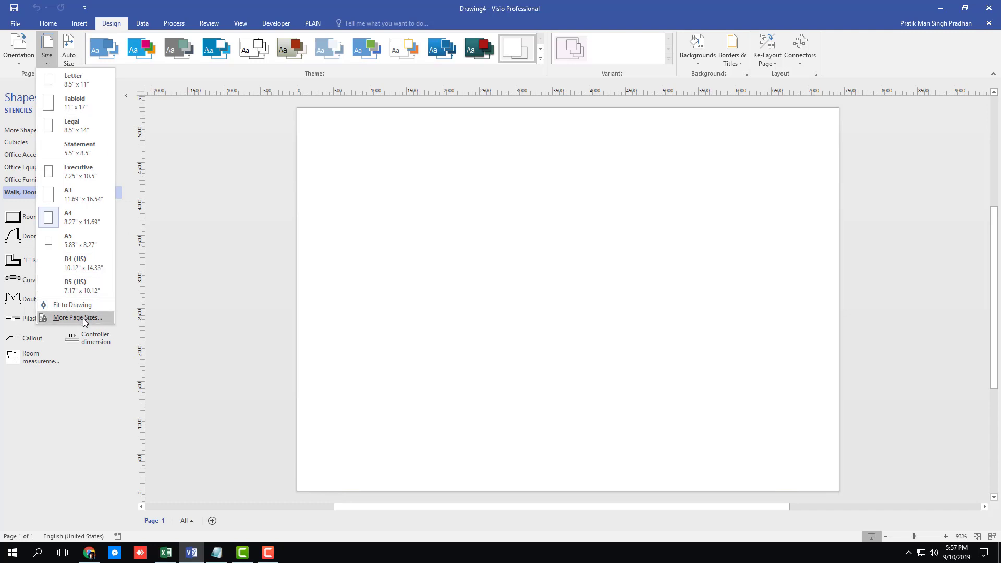
click(77, 317)
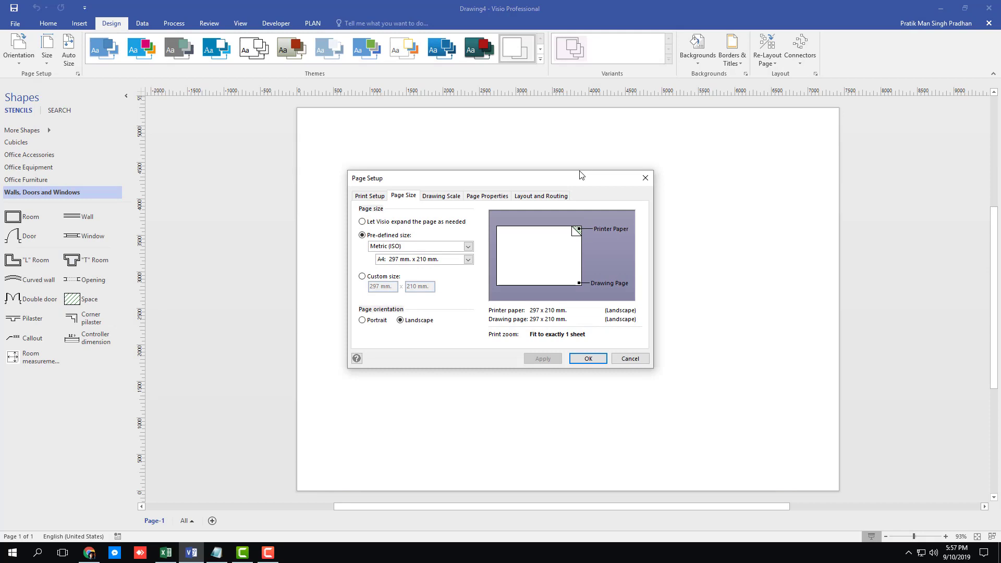
Step: Review the Print Setup and Page Size tabs, then show the Drawing Scale tab's Metric 1 : 25 scale
drag(548, 179, 558, 185)
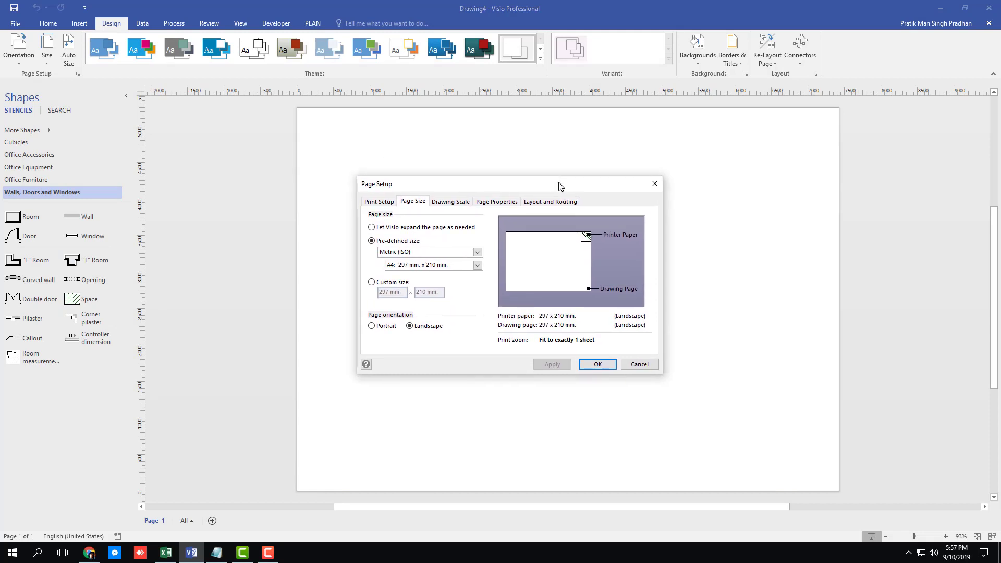
click(378, 203)
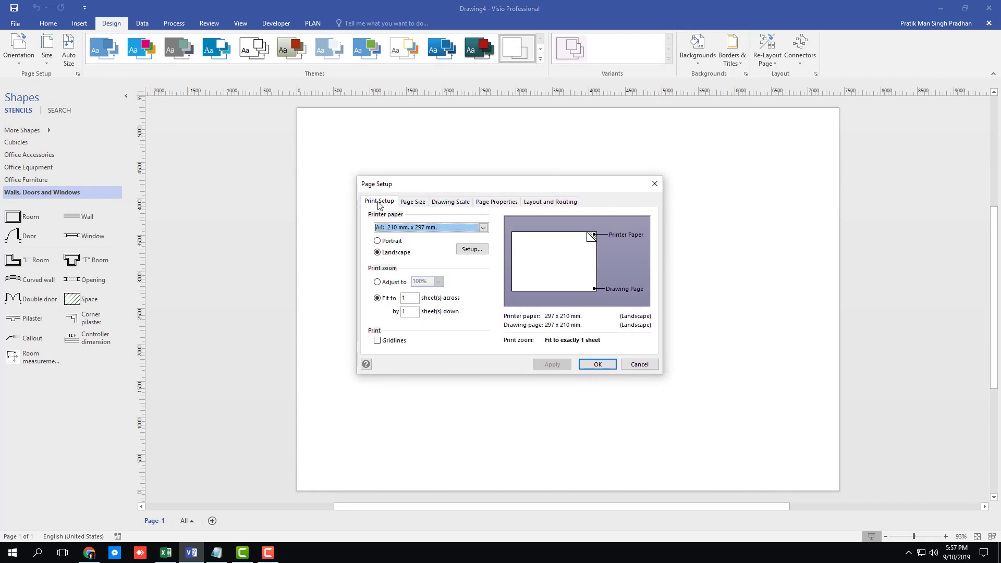
click(413, 203)
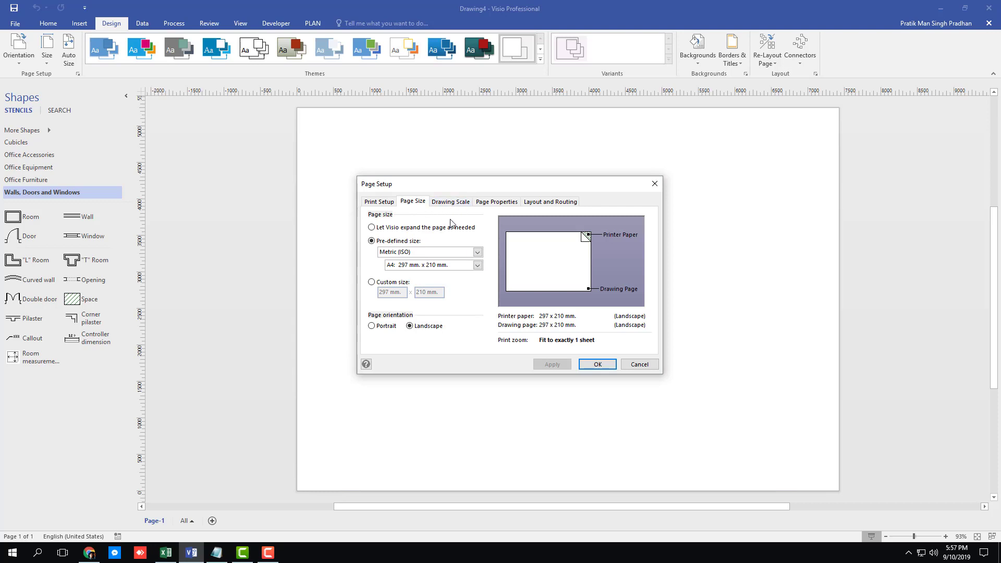
click(449, 204)
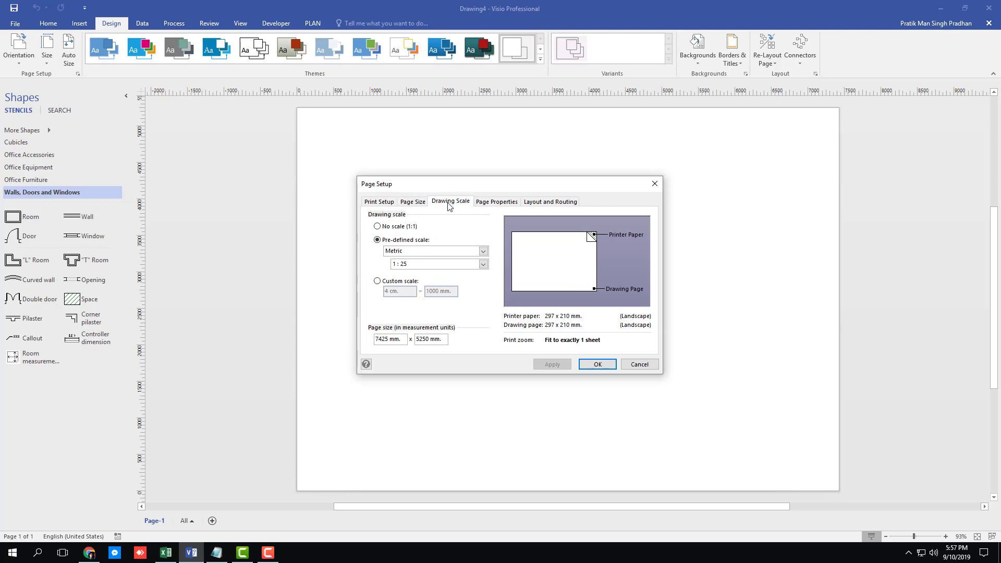
Step: Apply a custom 1 cm = 1000 mm drawing scale, making the page 29700 x 21000 mm
click(399, 227)
click(403, 242)
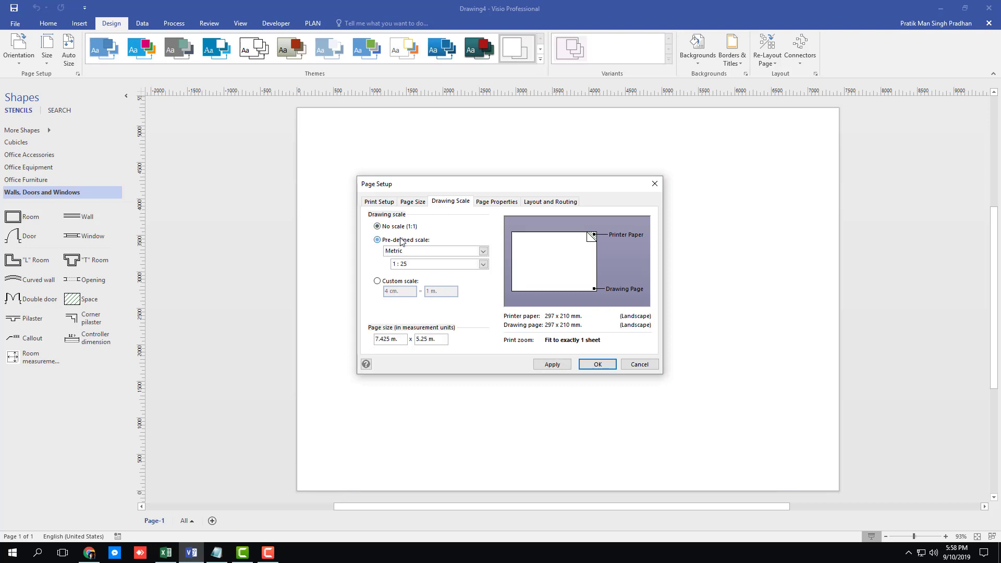
click(405, 283)
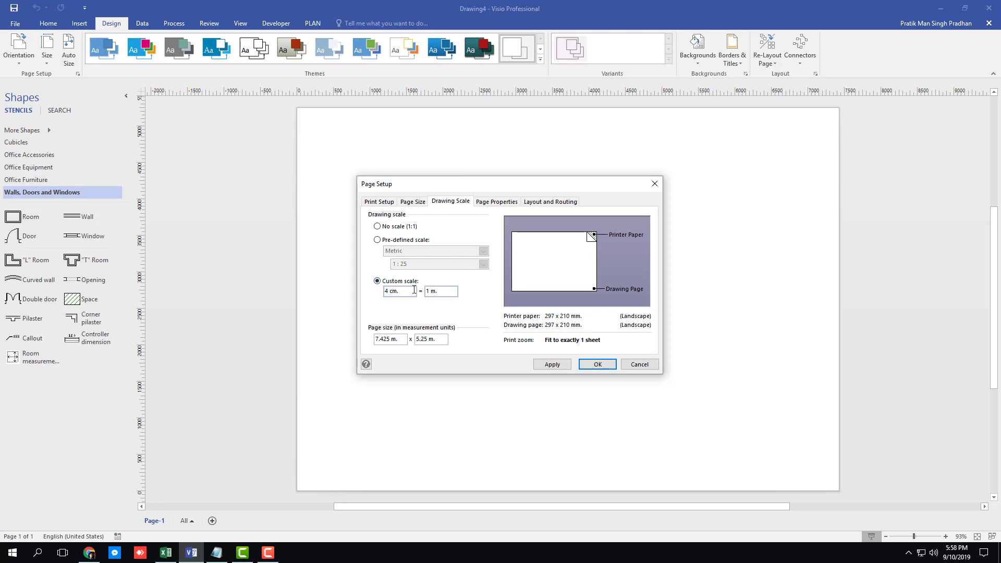
drag(410, 293, 385, 289)
drag(452, 292, 337, 295)
text(1cm)
click(551, 367)
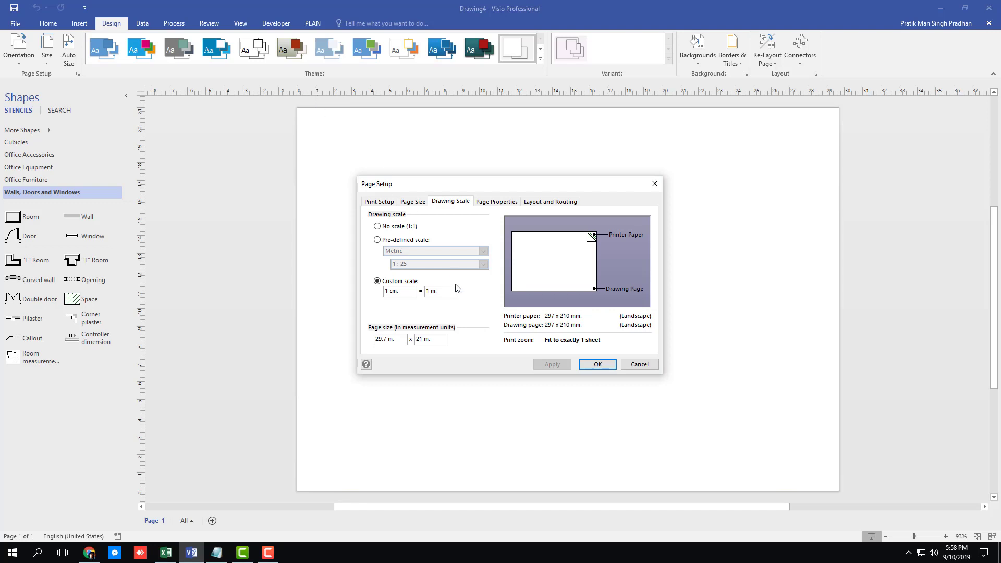
double_click(441, 290)
text(1000mm)
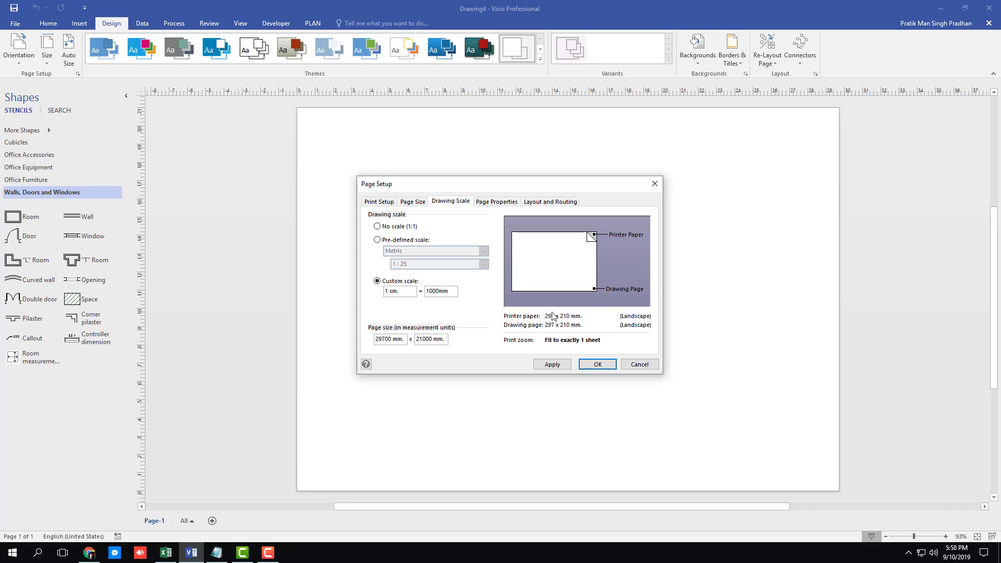
click(551, 365)
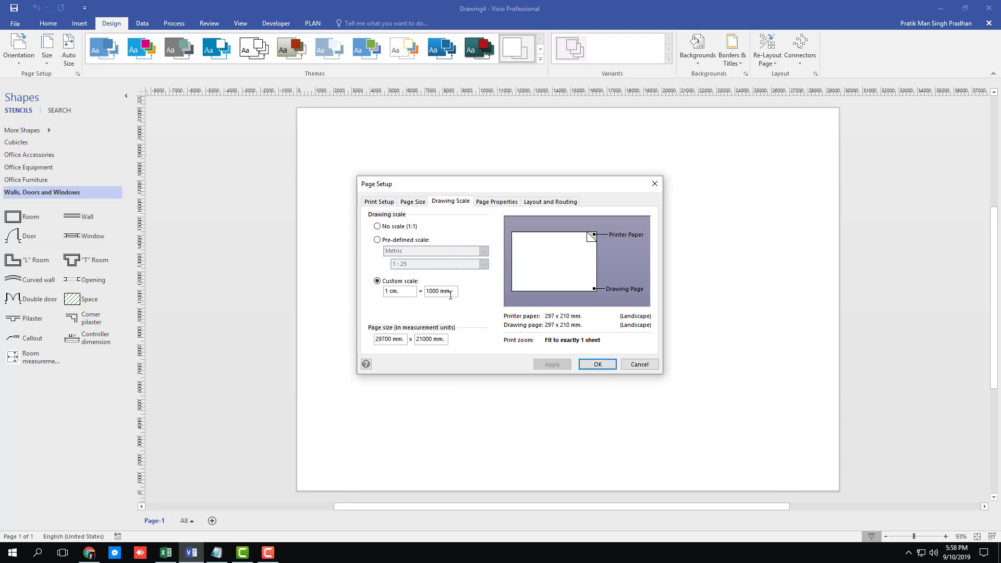
Step: Change the custom drawing scale to 1 cm = 1 m and apply it
double_click(391, 290)
key(Tab)
click(453, 291)
drag(456, 292, 355, 289)
text(1m)
click(561, 364)
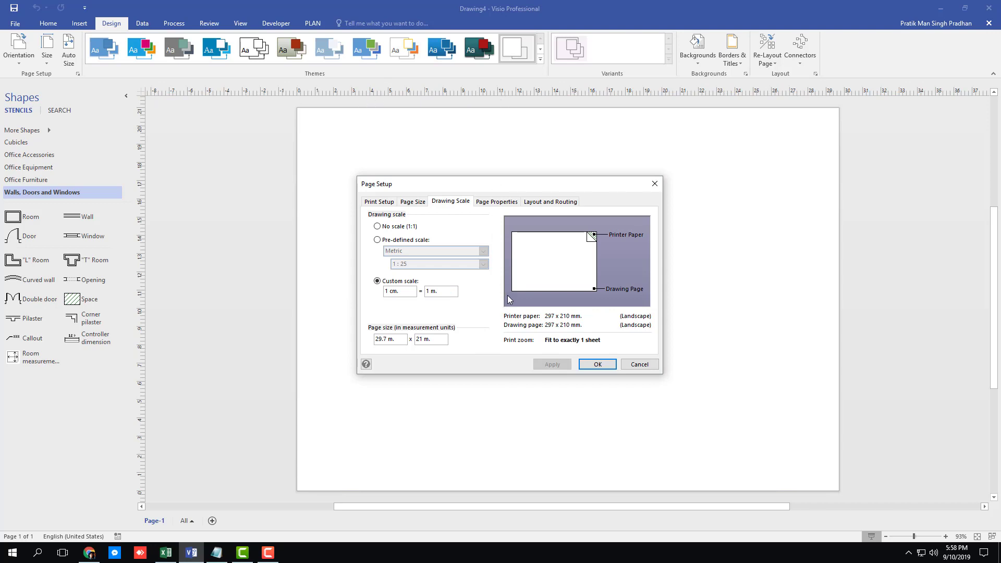
Step: Apply a 5 cm = 1 m scale, then enter 3 cm for a 9.9 x 7 m page
drag(407, 291, 336, 297)
text(5cmn)
key(BackSpace)
click(553, 363)
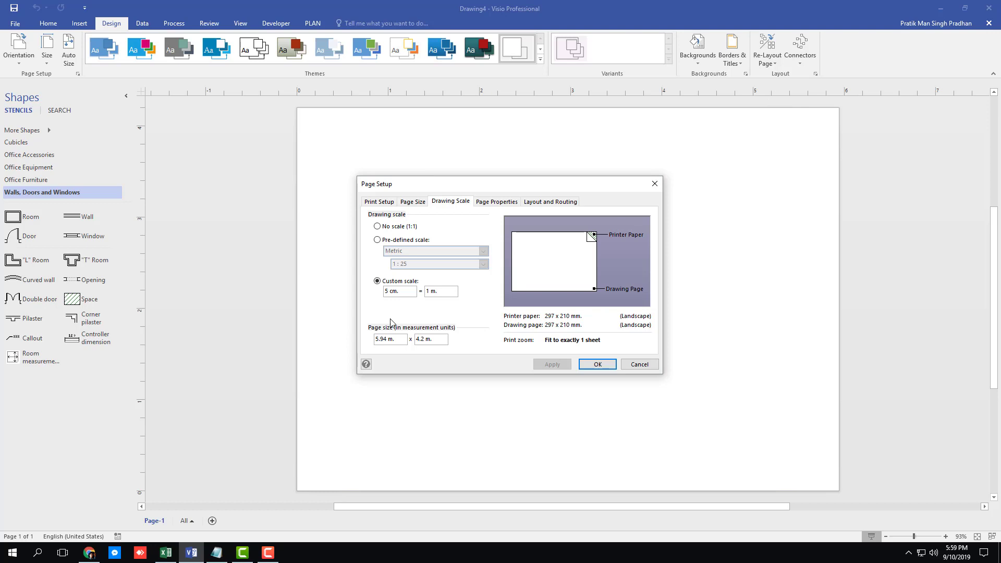
drag(407, 293, 342, 300)
text(3cm)
Step: Confirm the 3 cm = 1 m scale, then place a wall at the top left and stretch it to 6000 mm
click(598, 364)
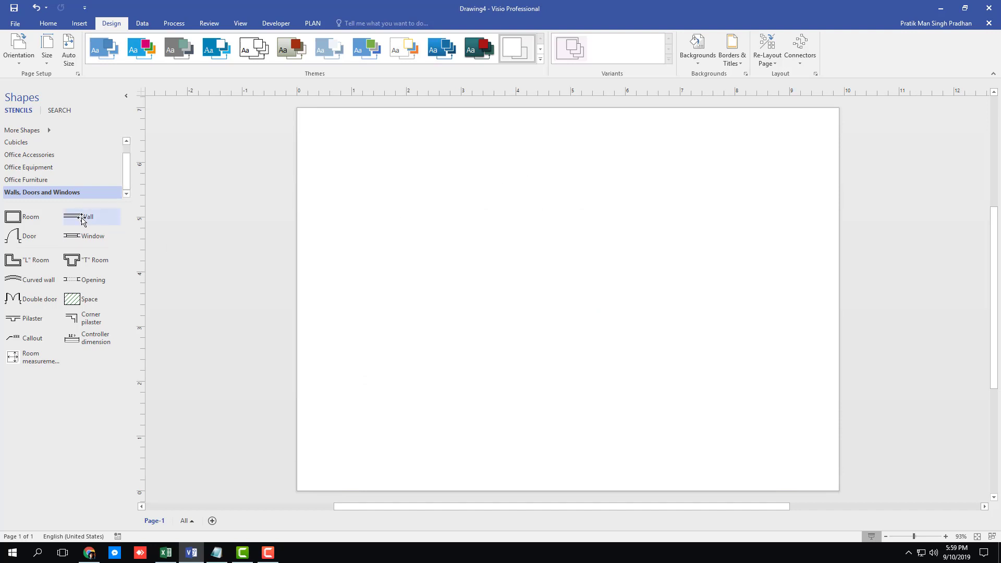
drag(83, 218, 433, 137)
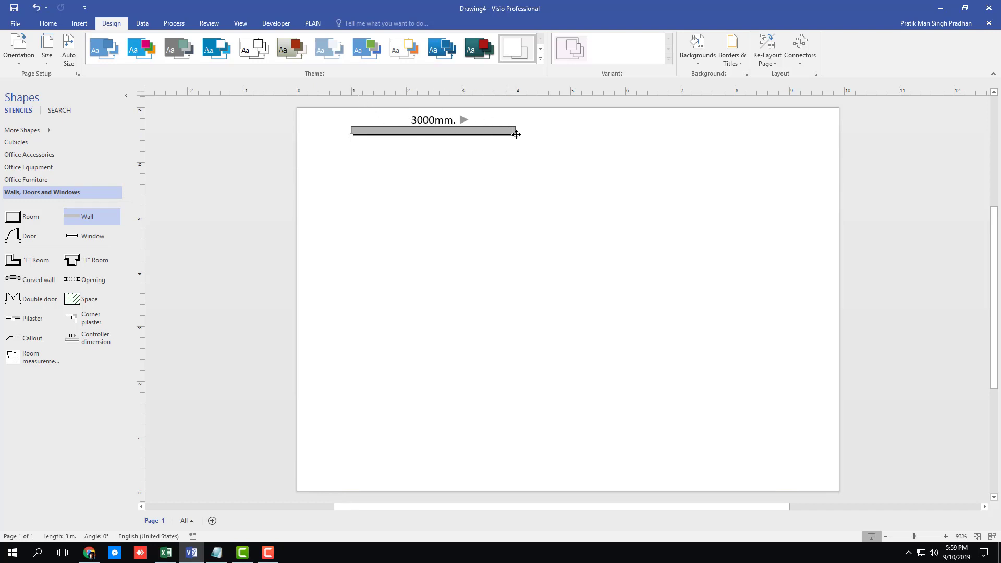
drag(516, 137, 680, 134)
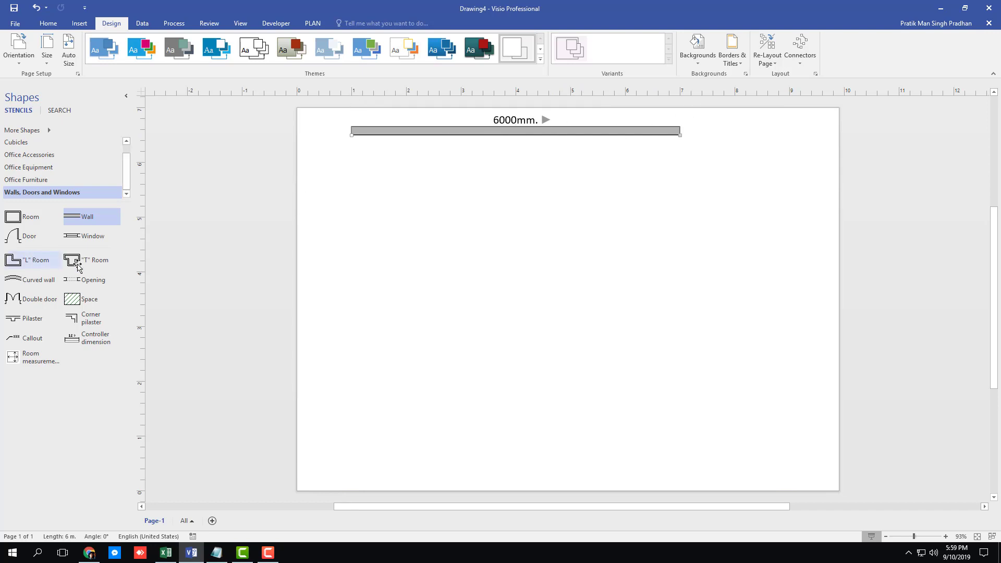
drag(83, 263, 397, 131)
Step: Delete the 6000 mm wall and place an L-shaped room at the page's upper left
click(397, 131)
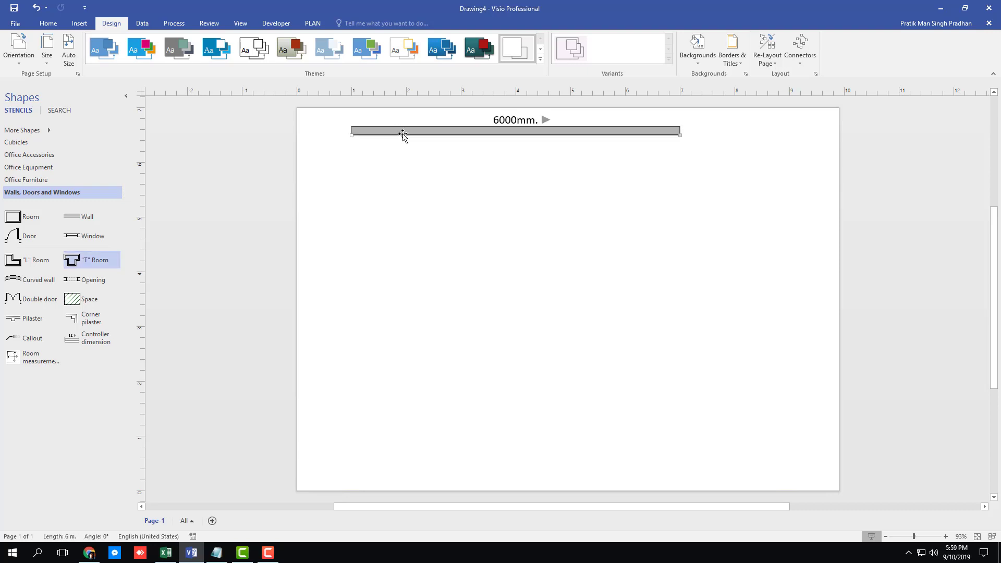
key(Delete)
drag(25, 265, 442, 213)
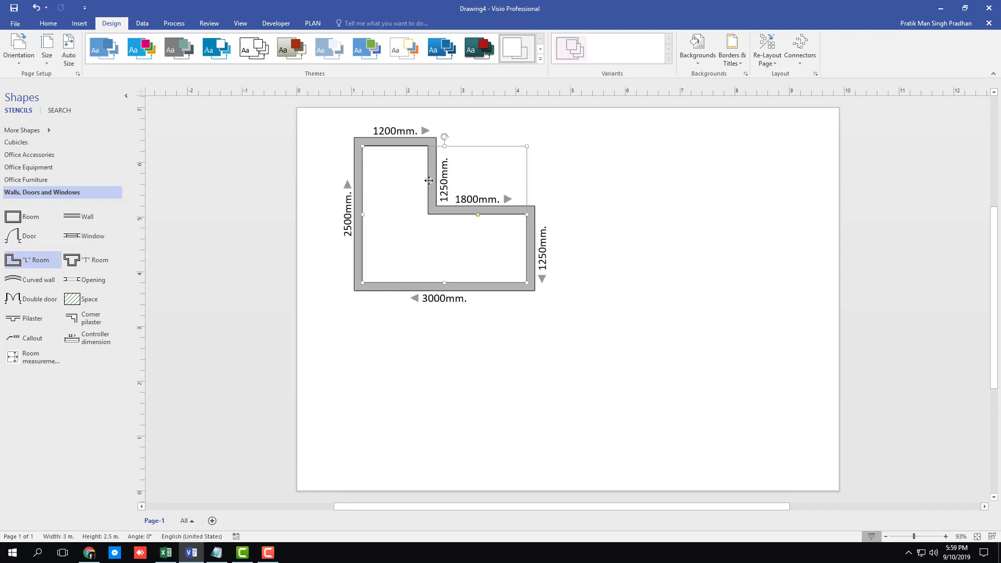
Step: Resize the L-shaped room to 3600 mm wide by 5625 mm tall with a 1600 mm step
drag(437, 180, 450, 152)
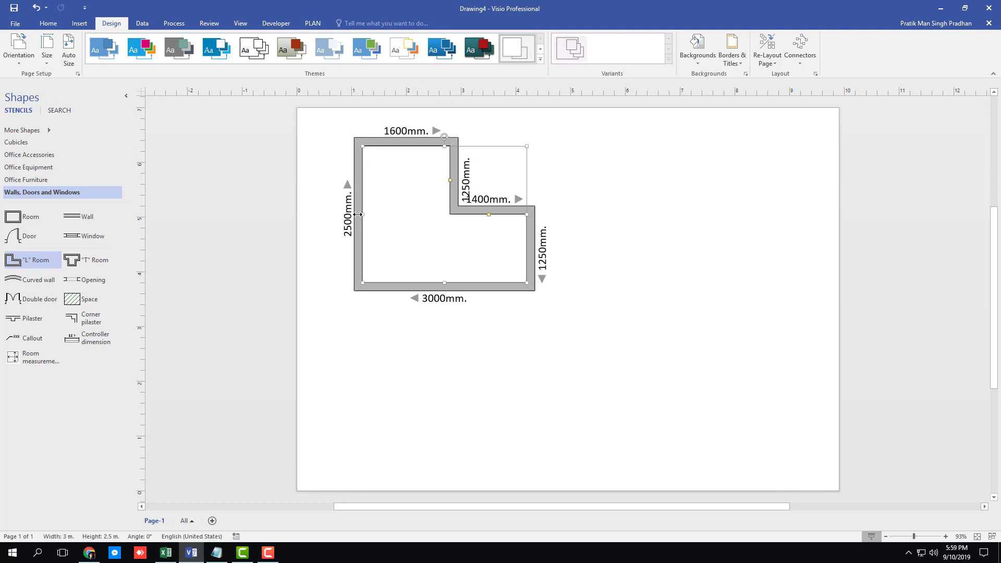
drag(358, 214, 350, 214)
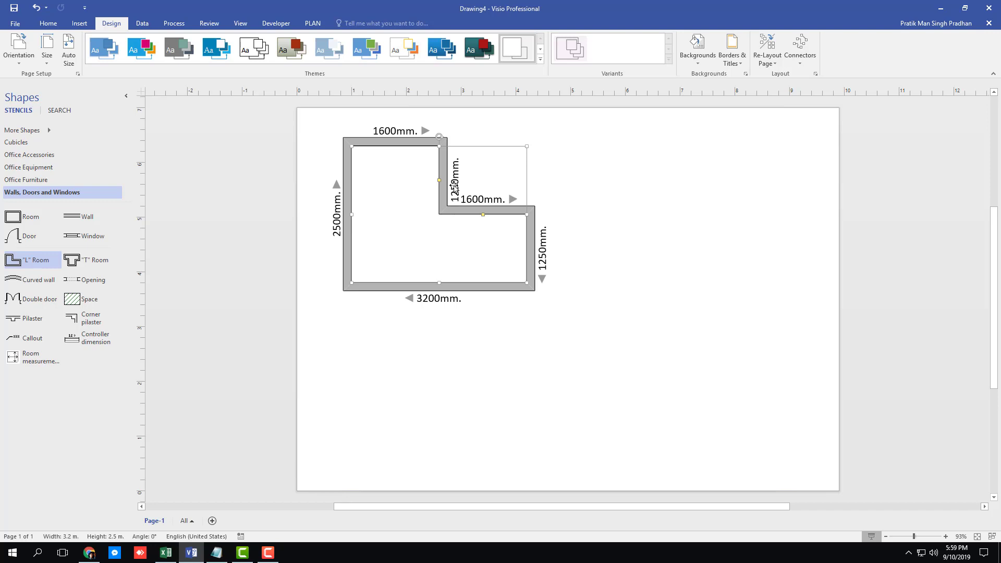
drag(438, 179, 459, 180)
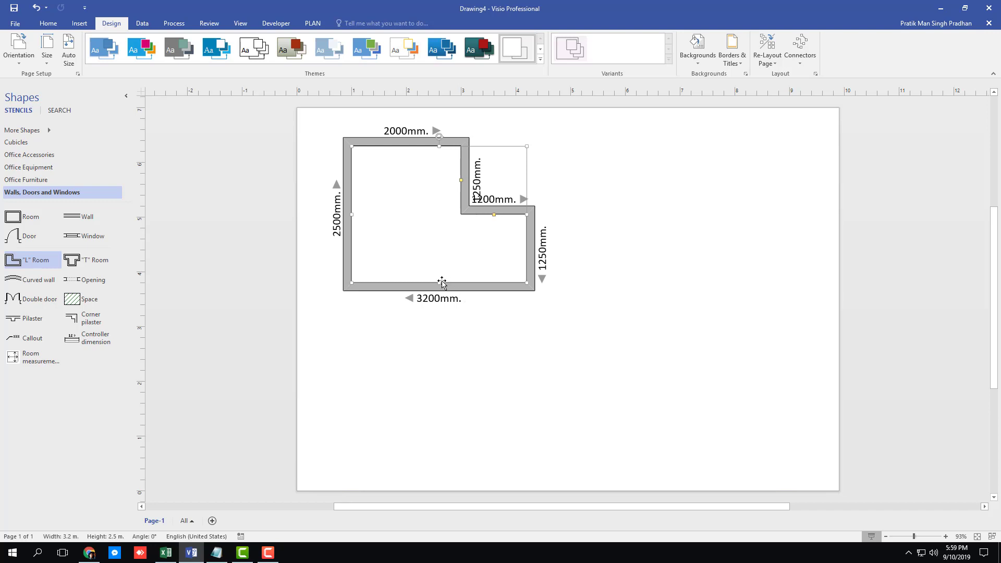
drag(441, 283, 442, 419)
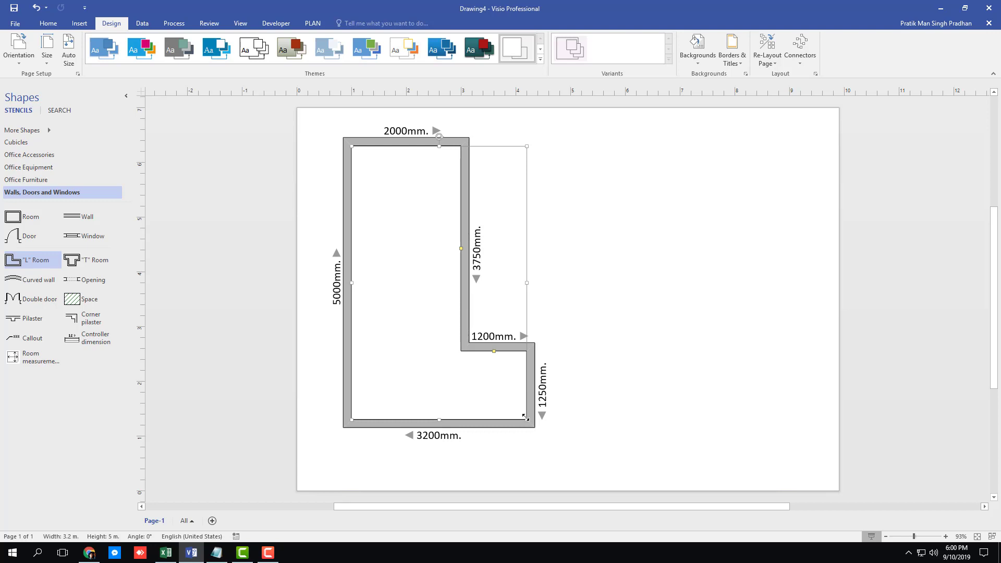
drag(524, 412, 545, 417)
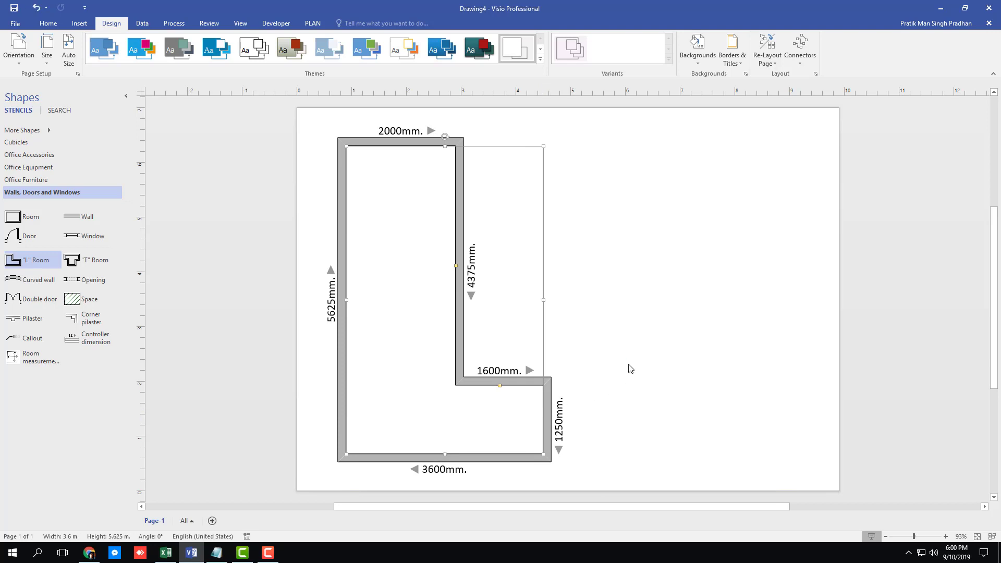
Step: Undo the room's proportional scaling and a trial inner-wall move, then reselect the room
key(ctrl+z)
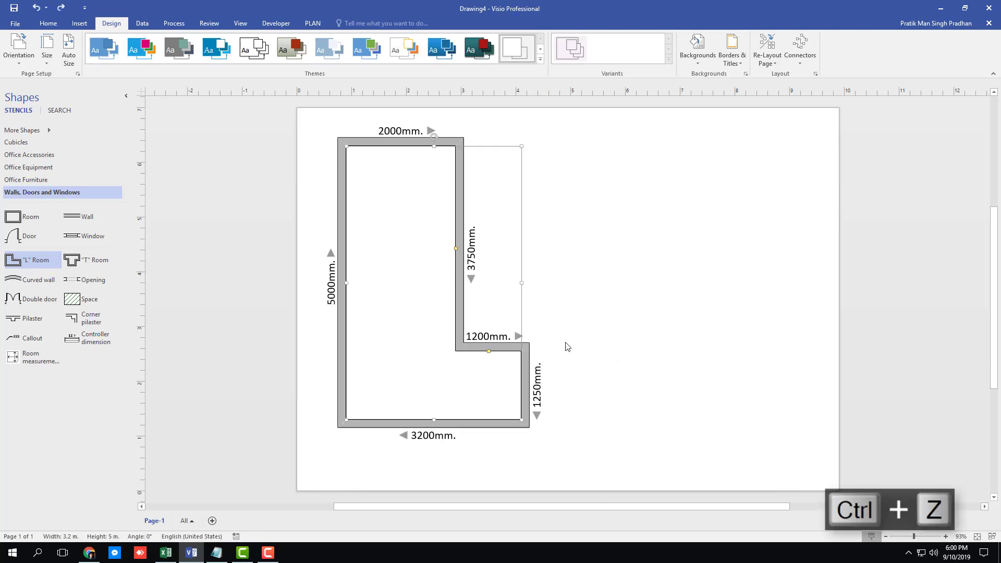
click(456, 248)
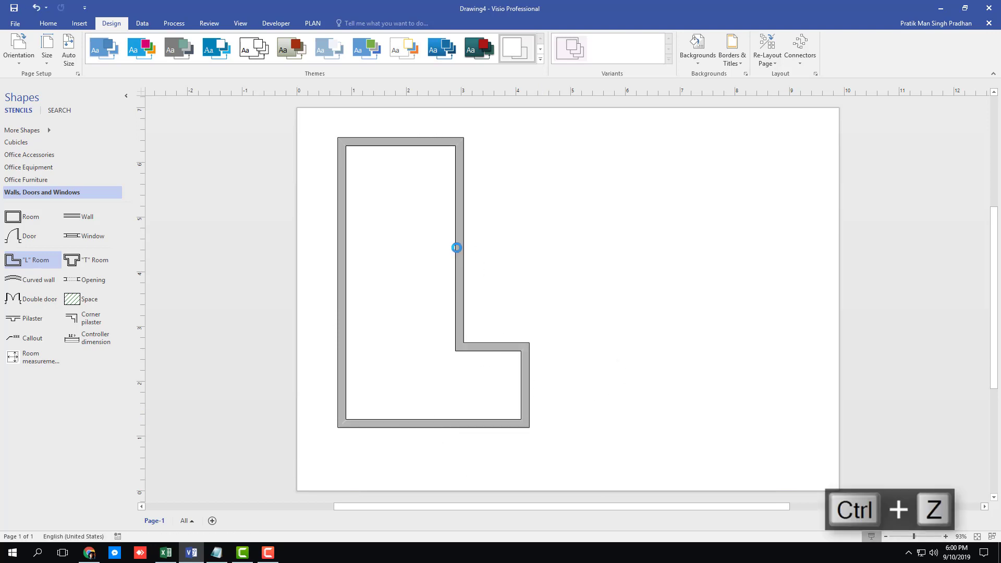
drag(456, 248, 493, 246)
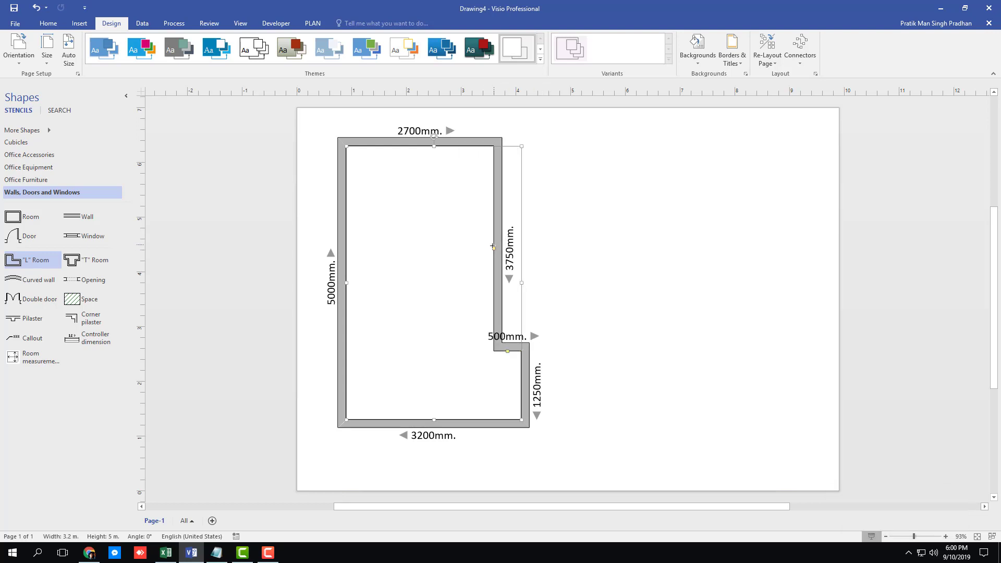
key(ctrl+z)
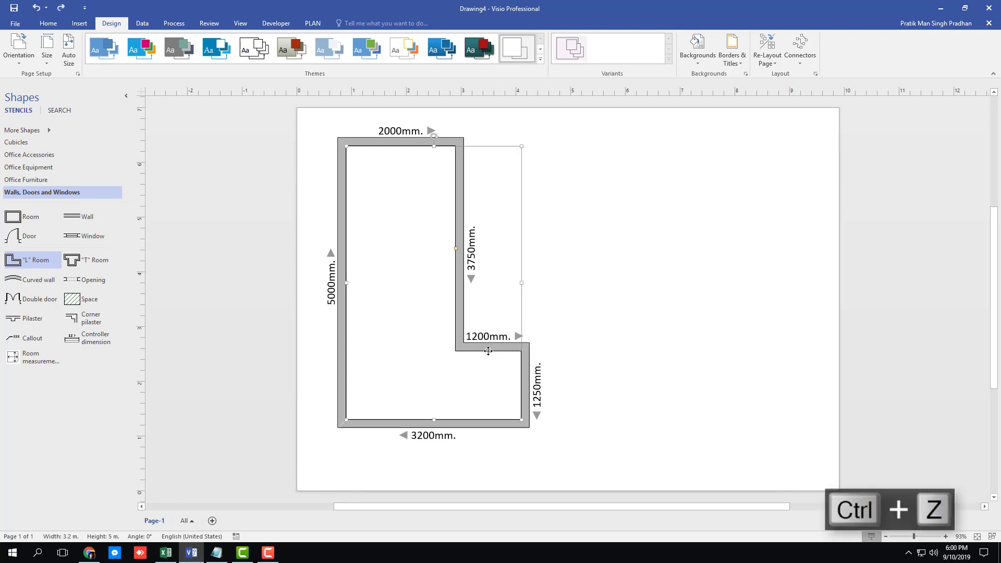
mouse_move(528, 379)
mouse_down()
mouse_move(519, 384)
mouse_move(529, 384)
mouse_up()
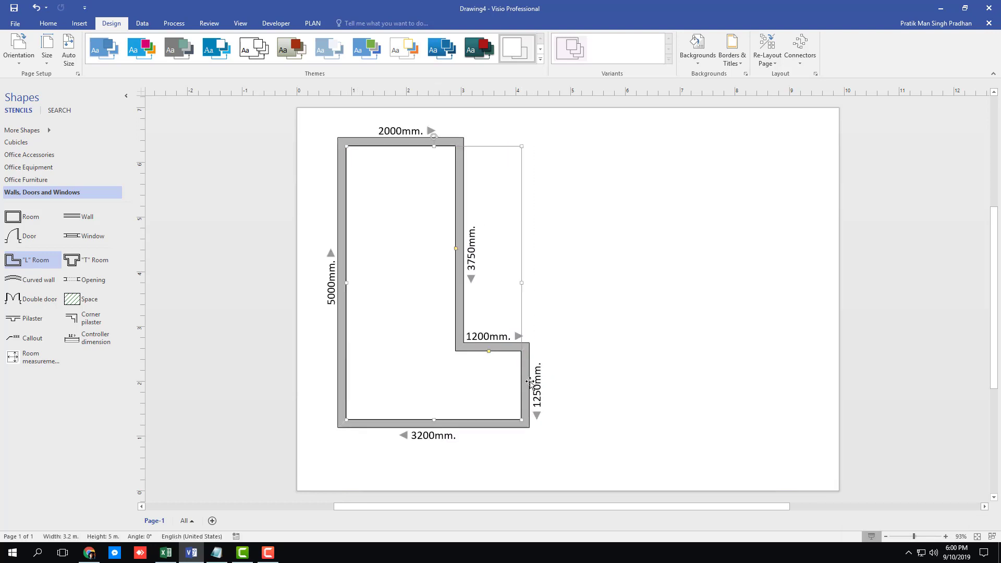
double_click(525, 305)
click(522, 276)
Step: Widen the room to 7500 mm and raise the inner wall, leaving a 4100 mm right wall
drag(521, 282, 756, 305)
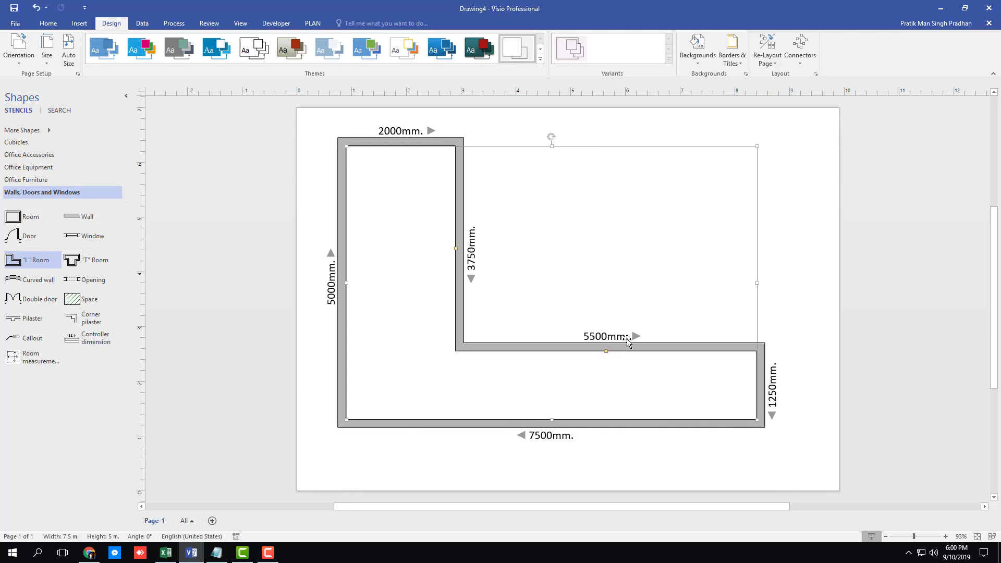
drag(604, 350, 604, 196)
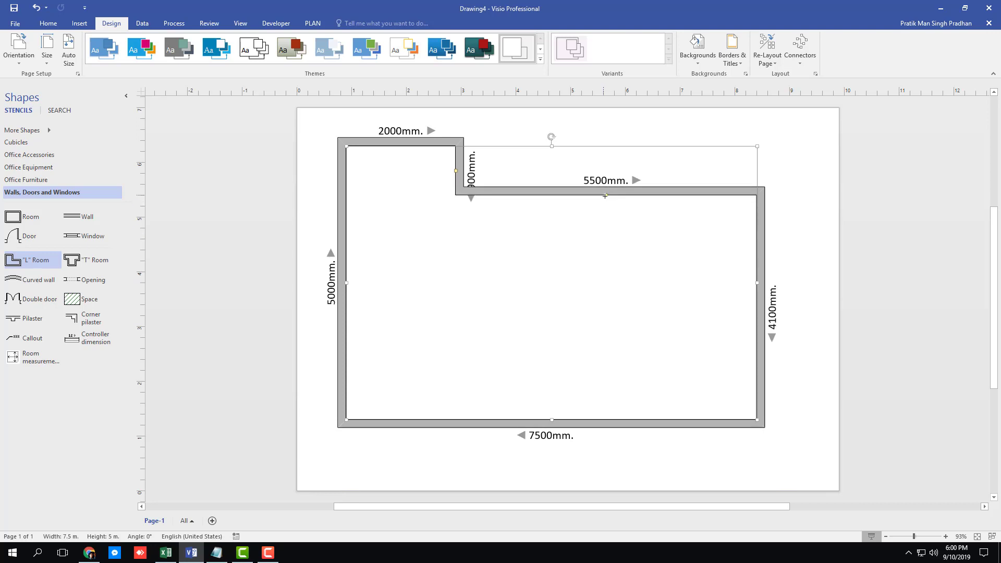
click(862, 198)
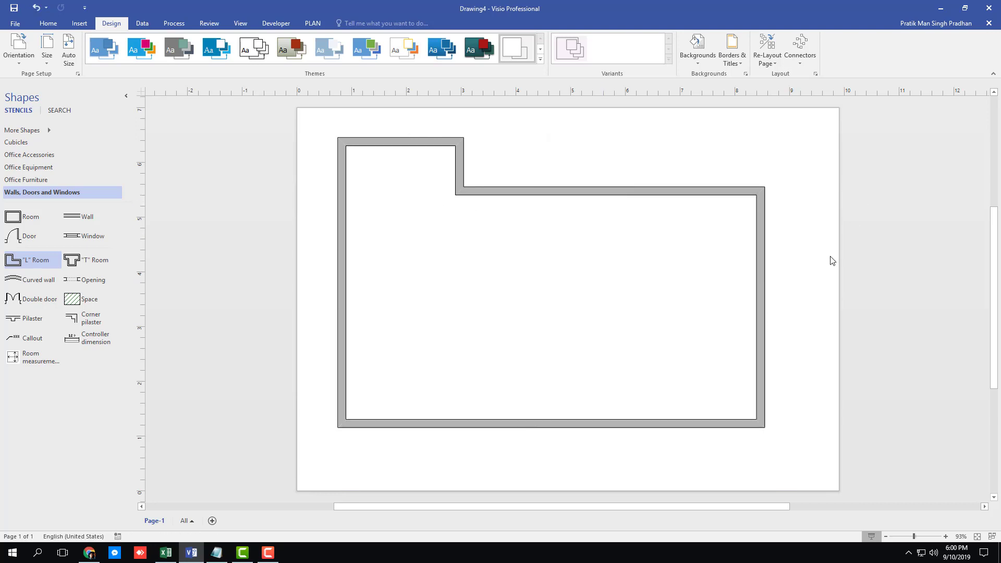
click(722, 191)
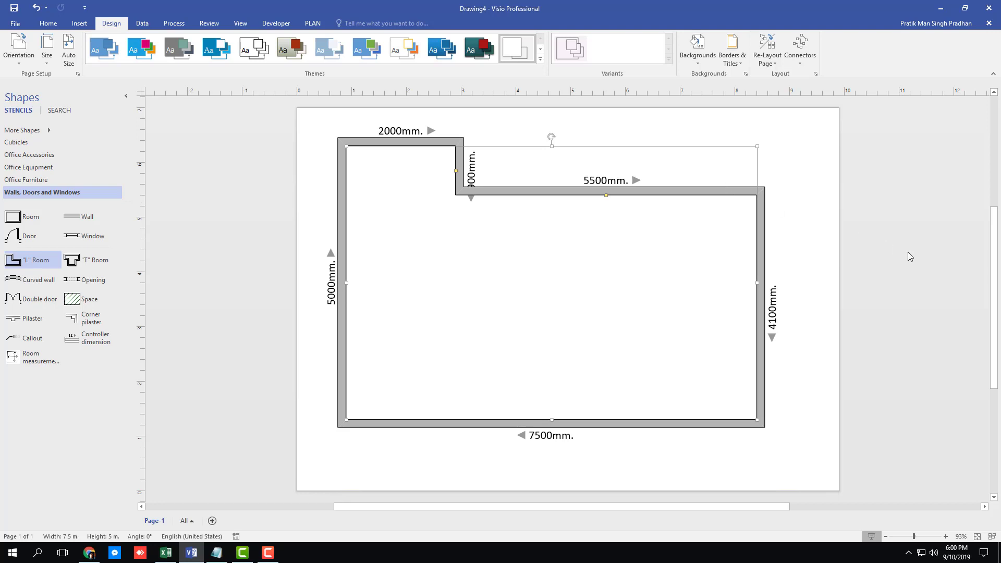